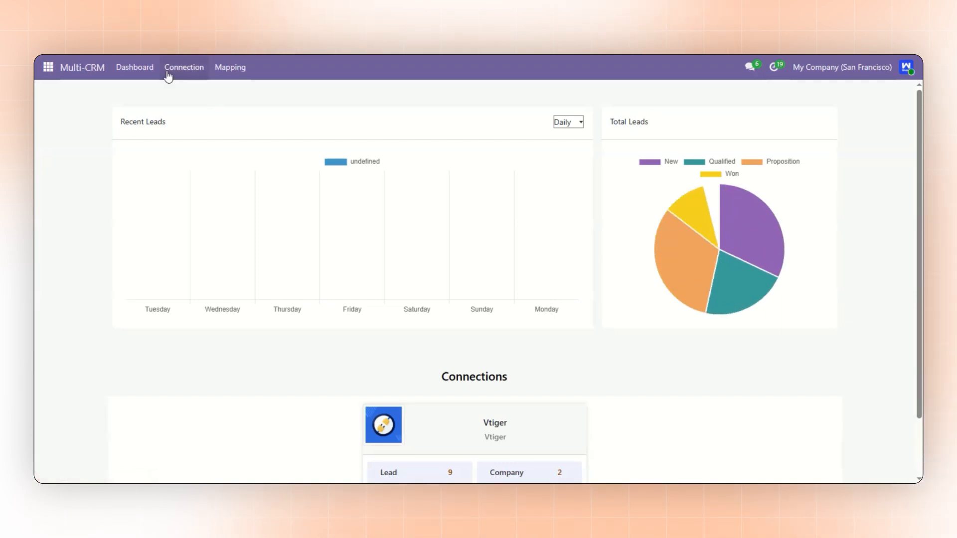
Open the Vtiger record from the list of CRM connections
click(171, 71)
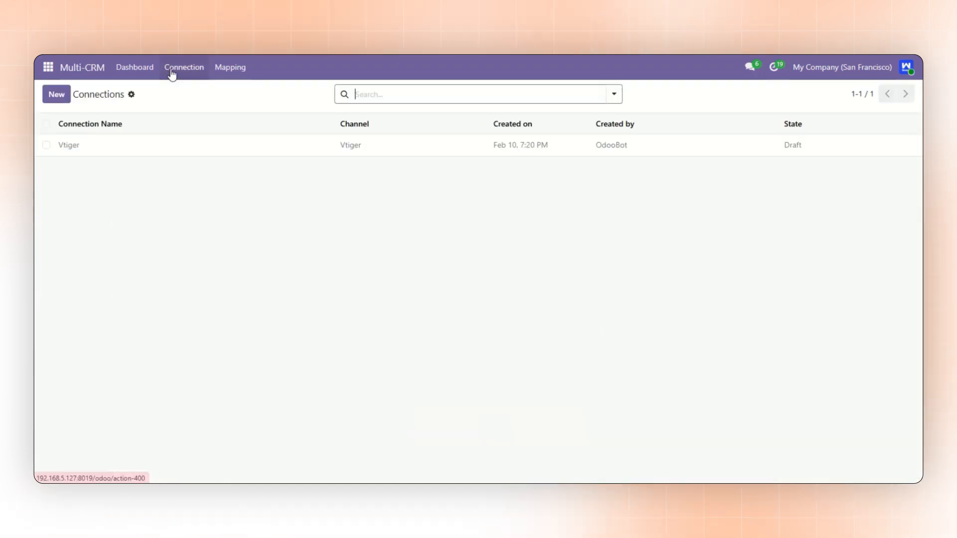
click(170, 145)
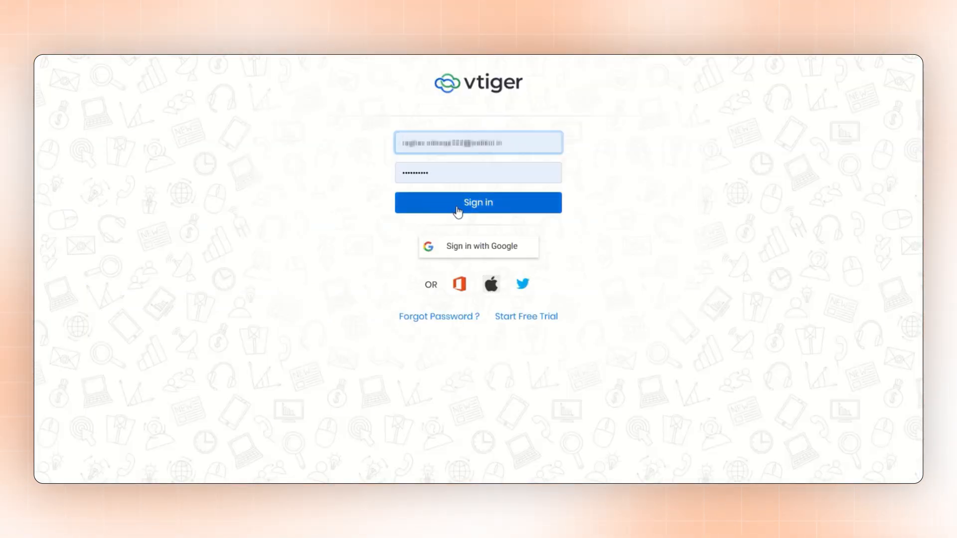
Switch to Vtiger, sign in with the filled-in credentials, and locate the access key in My Preferences
click(458, 212)
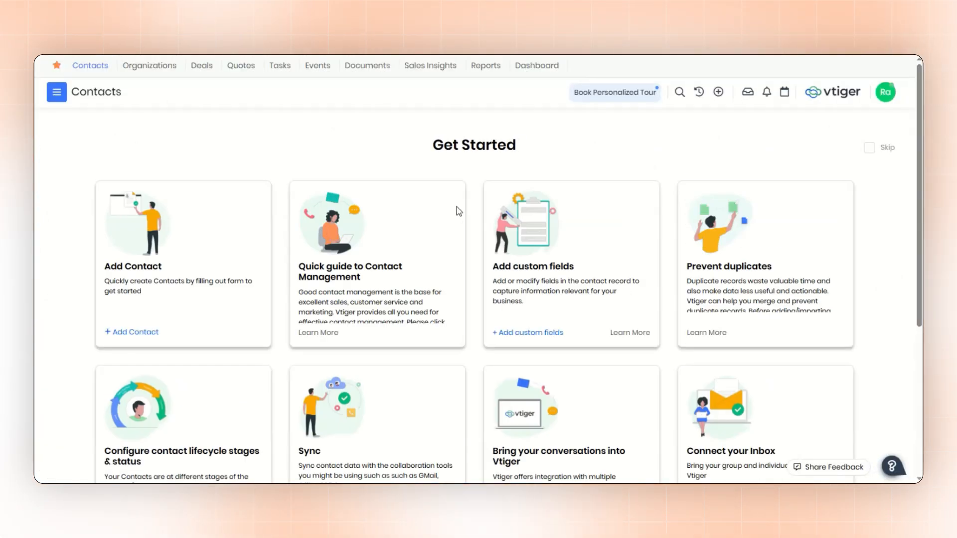
click(891, 100)
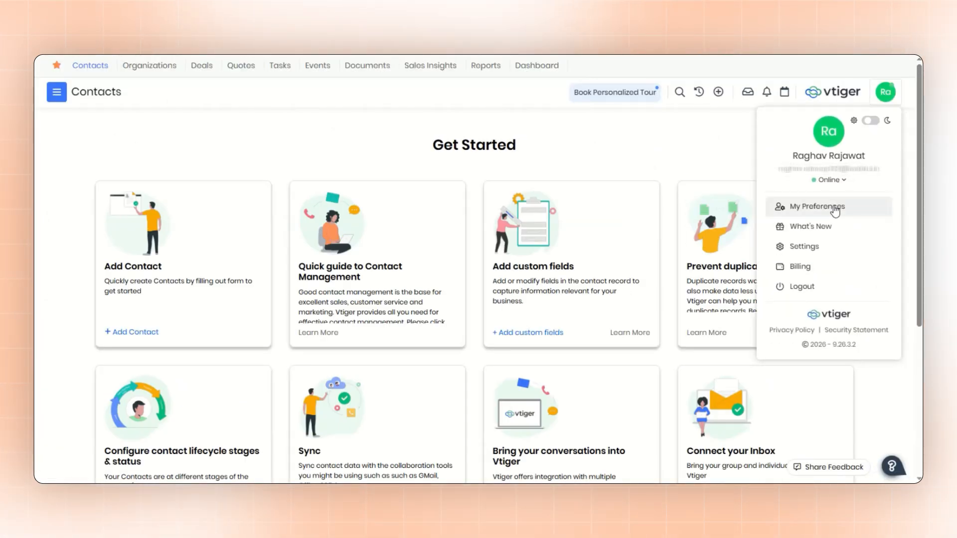
click(815, 207)
drag(295, 242, 373, 251)
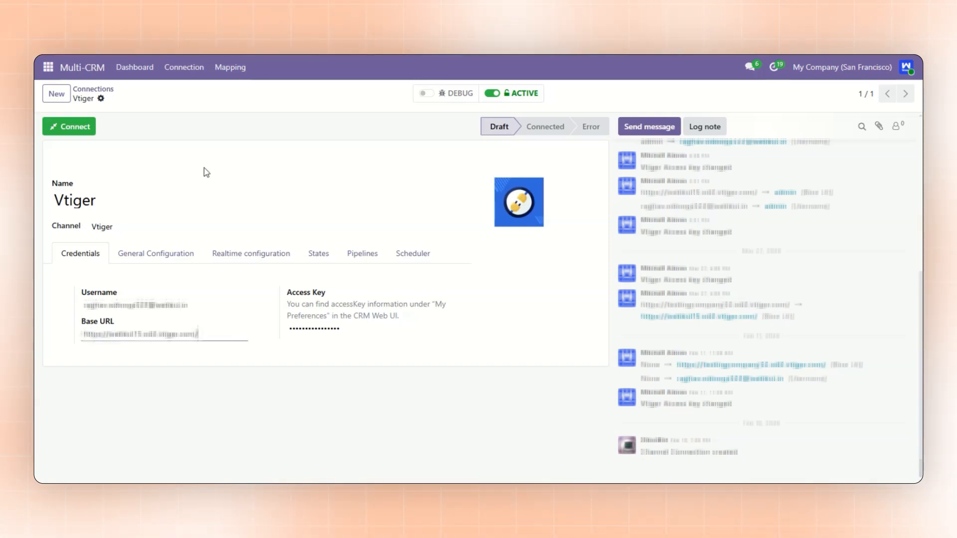
Return to the Vtiger connection in Odoo, connect it with the entered credentials, and dismiss the summary message
click(81, 129)
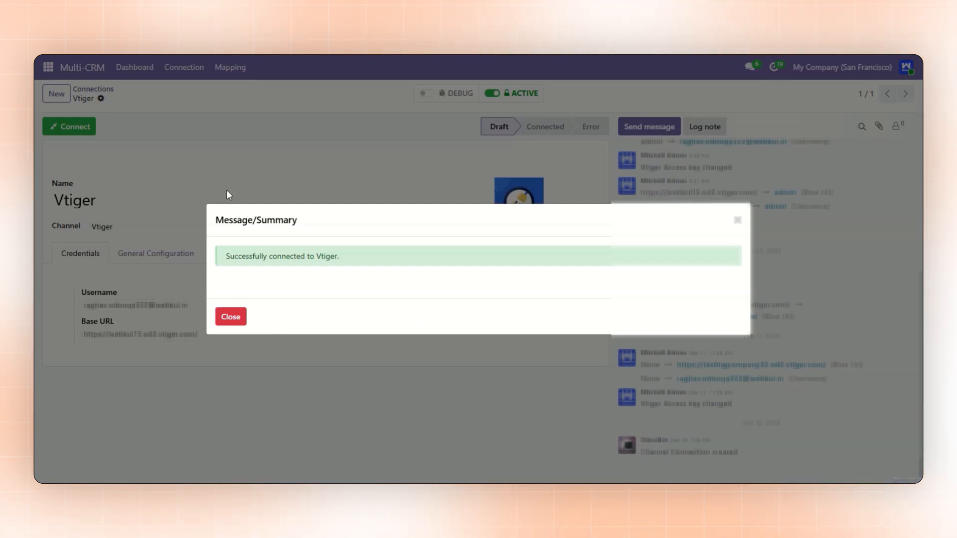
click(231, 318)
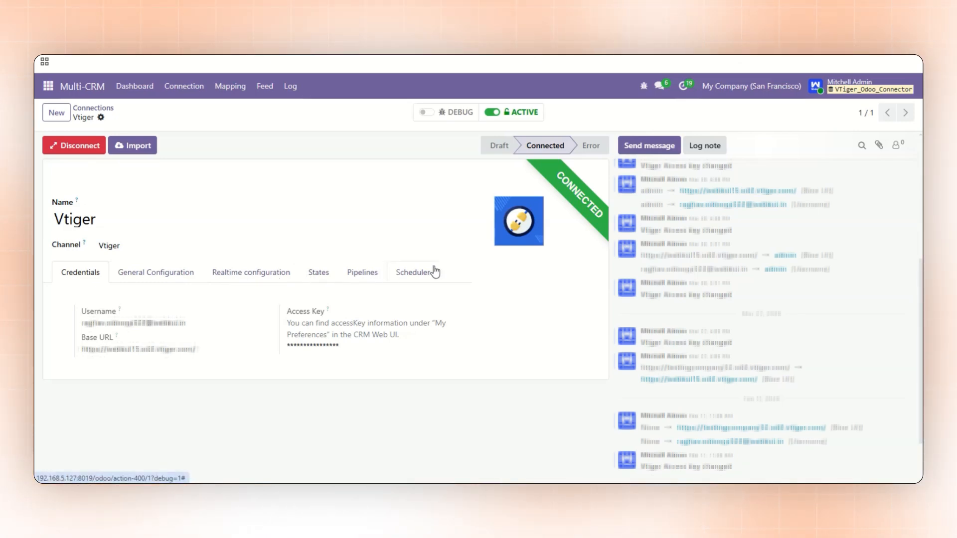
Review the Vtiger connection's general configuration, realtime configuration, states, pipelines and scheduler settings
click(160, 277)
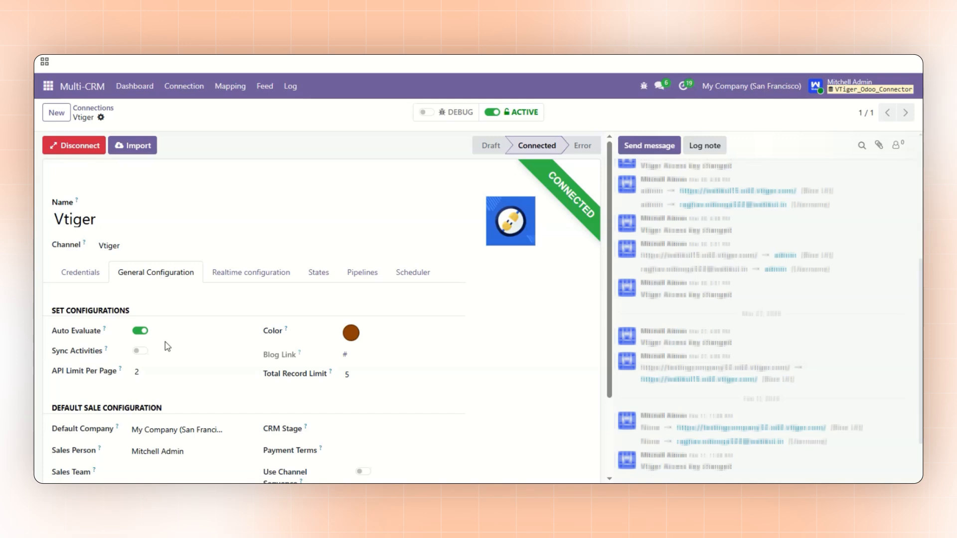
scroll(124, 344, down, 2)
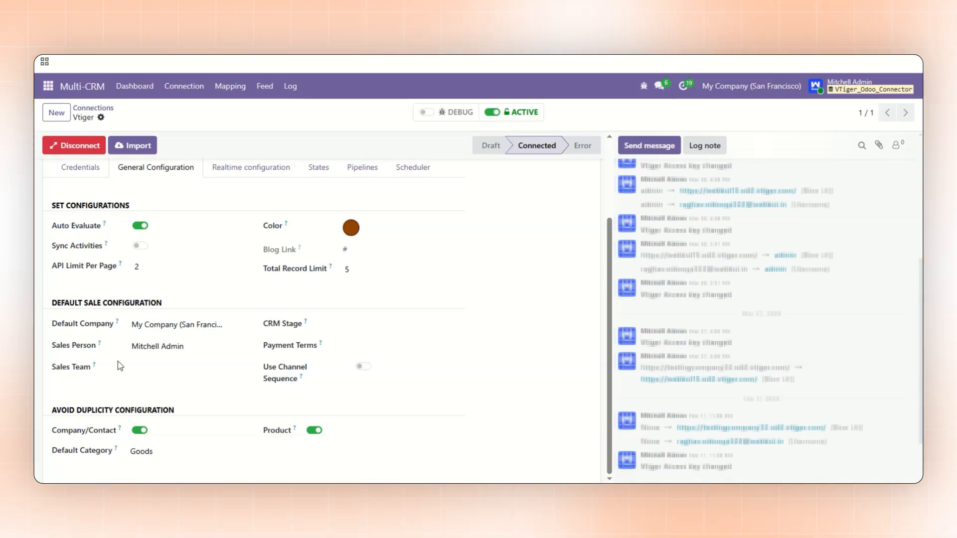
click(241, 176)
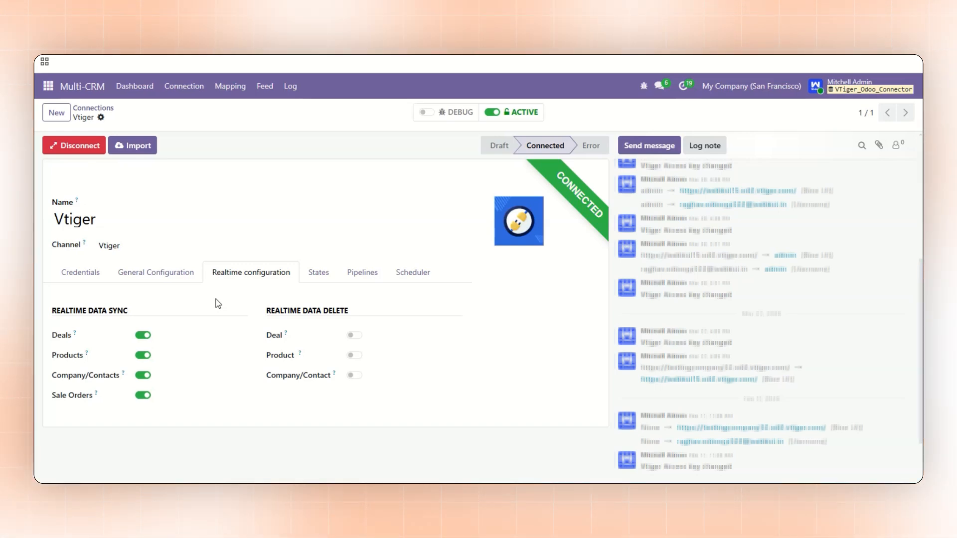
click(330, 278)
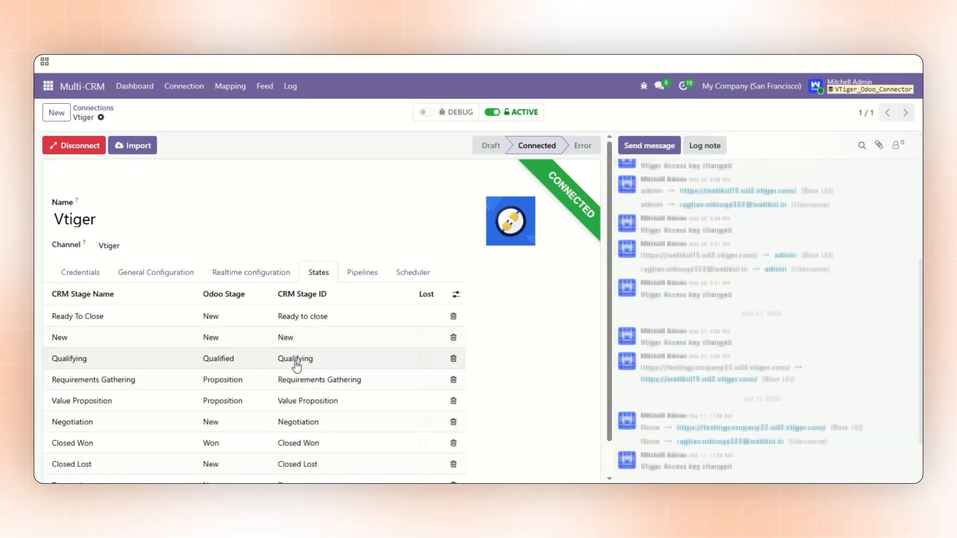
scroll(297, 367, down, 1)
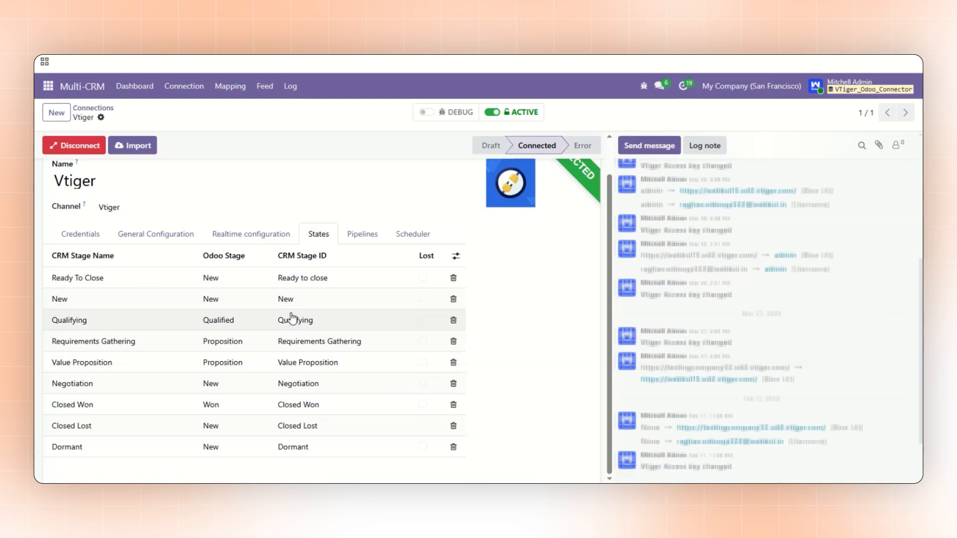
click(356, 235)
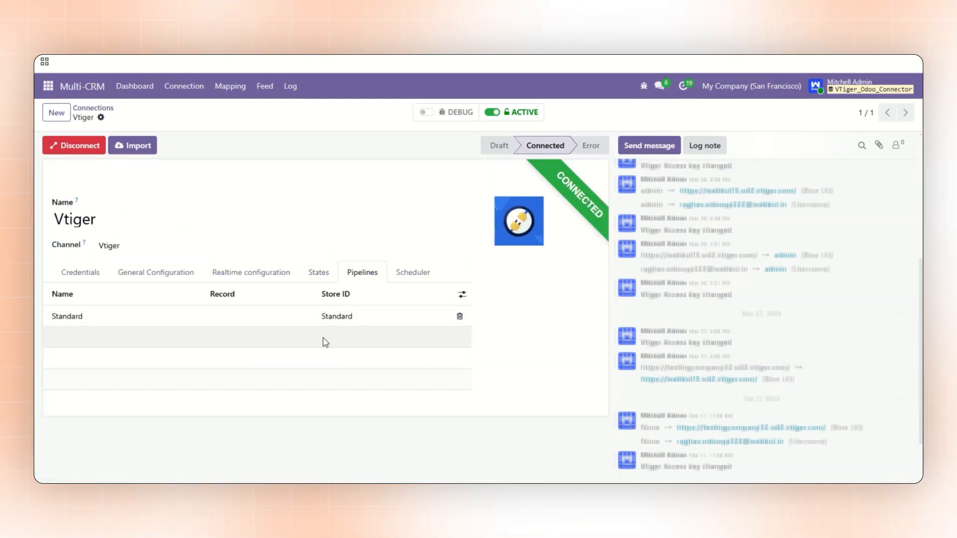
click(402, 271)
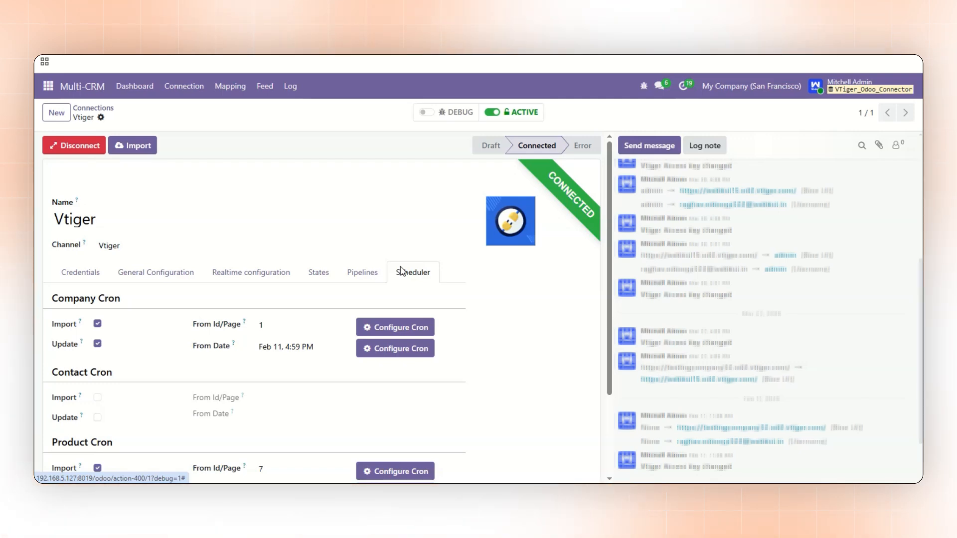
Import Contact records from the Vtiger connection's dashboard with the filter All, then review and close the import summary
click(131, 86)
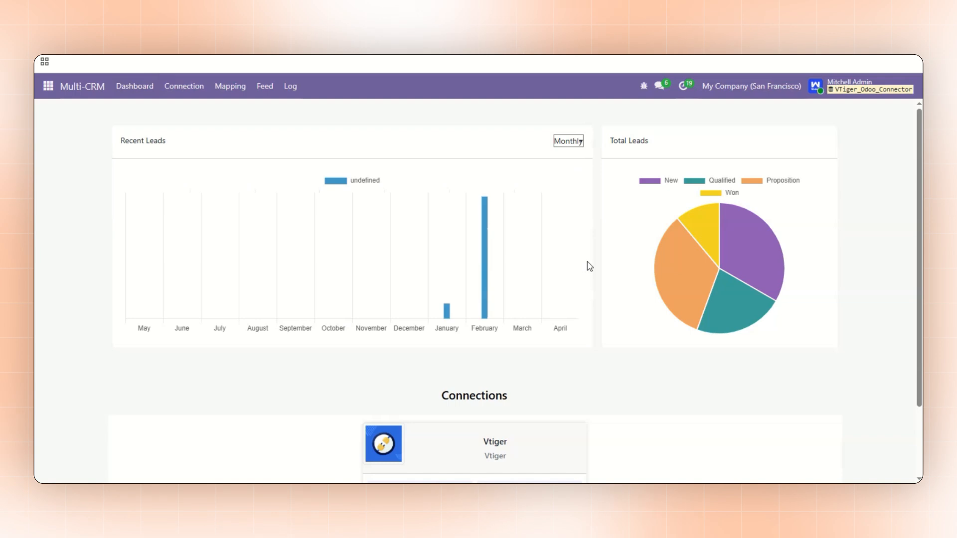
click(466, 429)
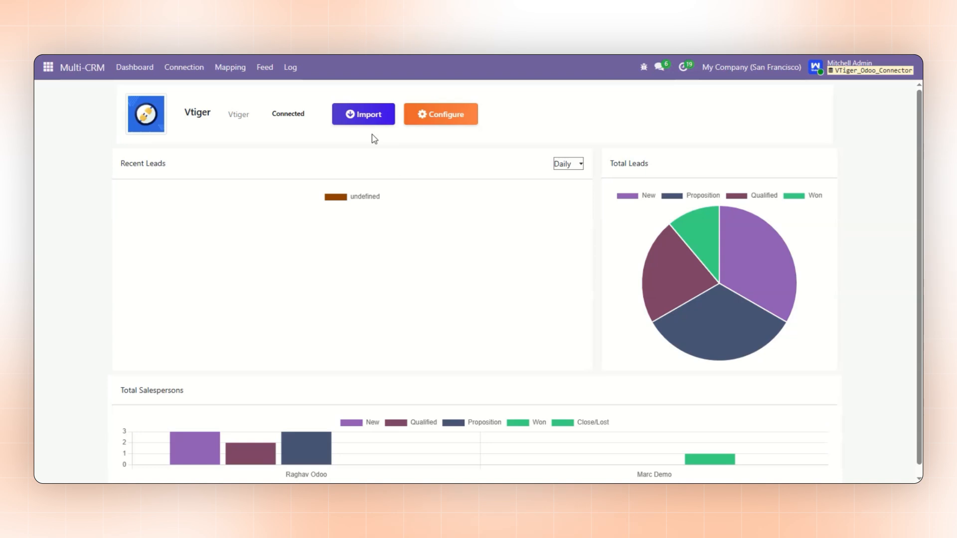
click(375, 113)
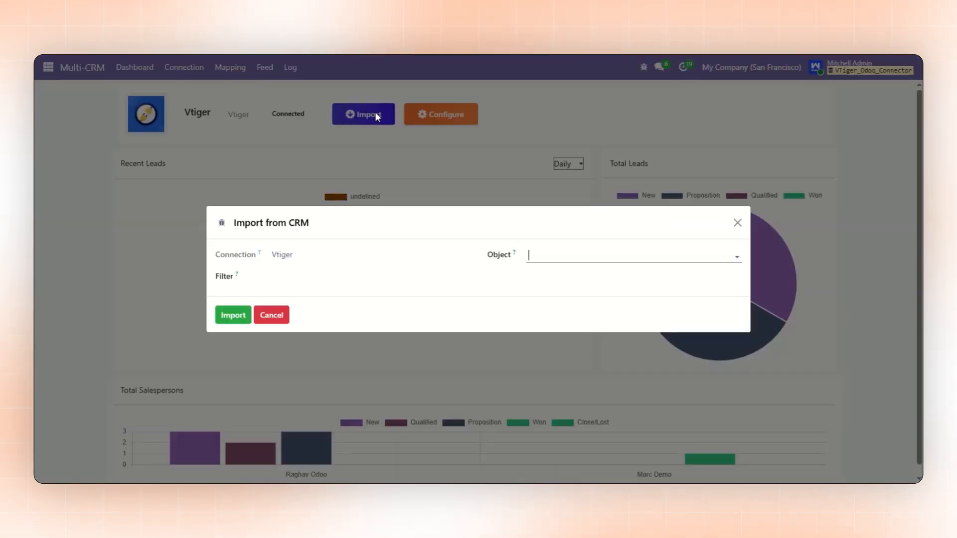
click(559, 259)
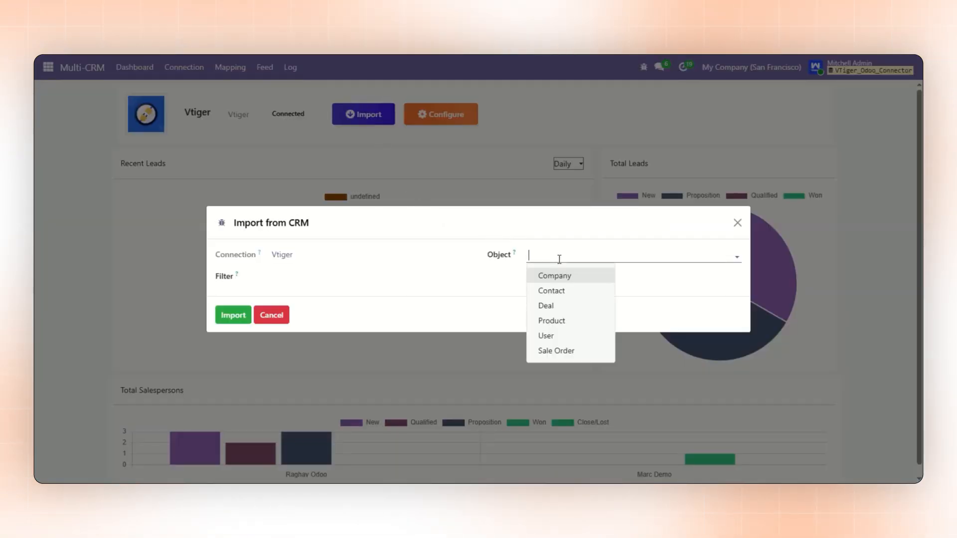
click(577, 292)
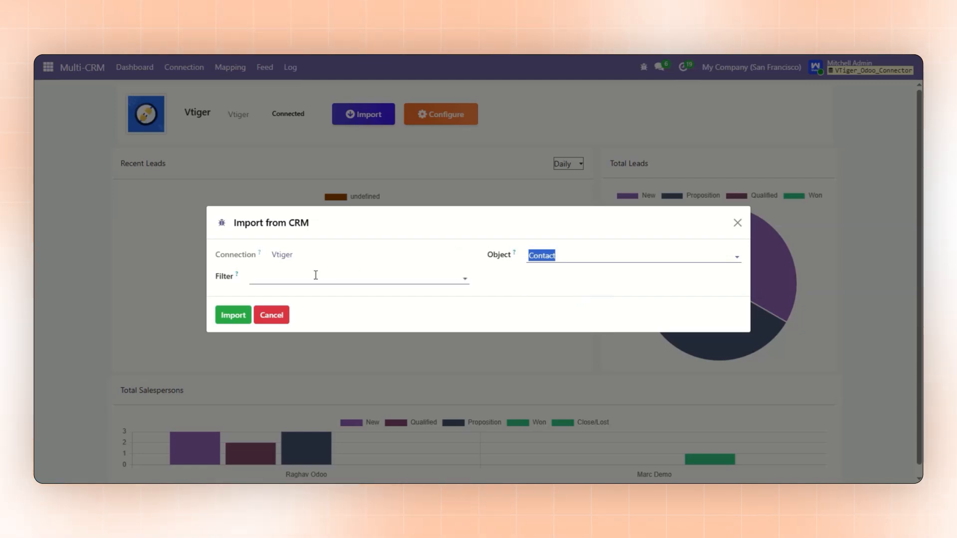
click(316, 275)
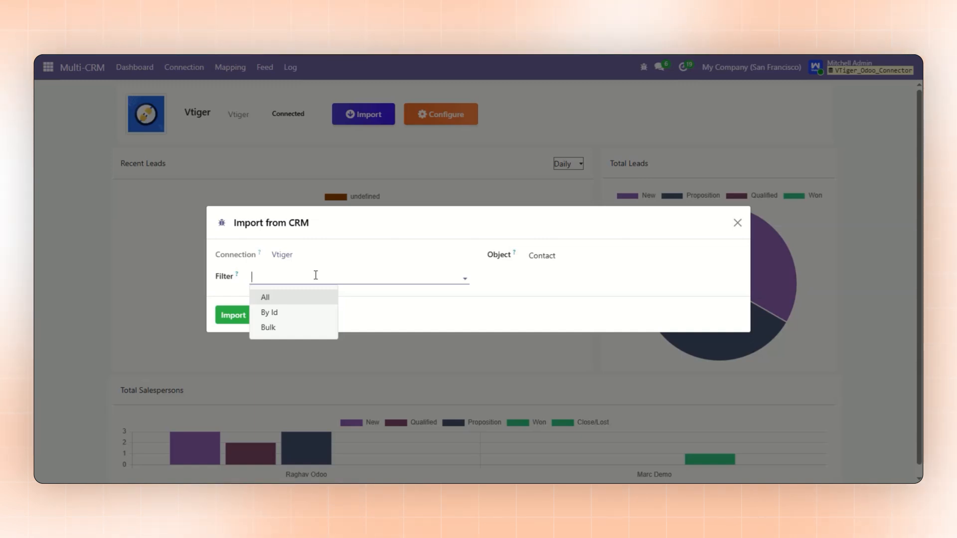
click(297, 298)
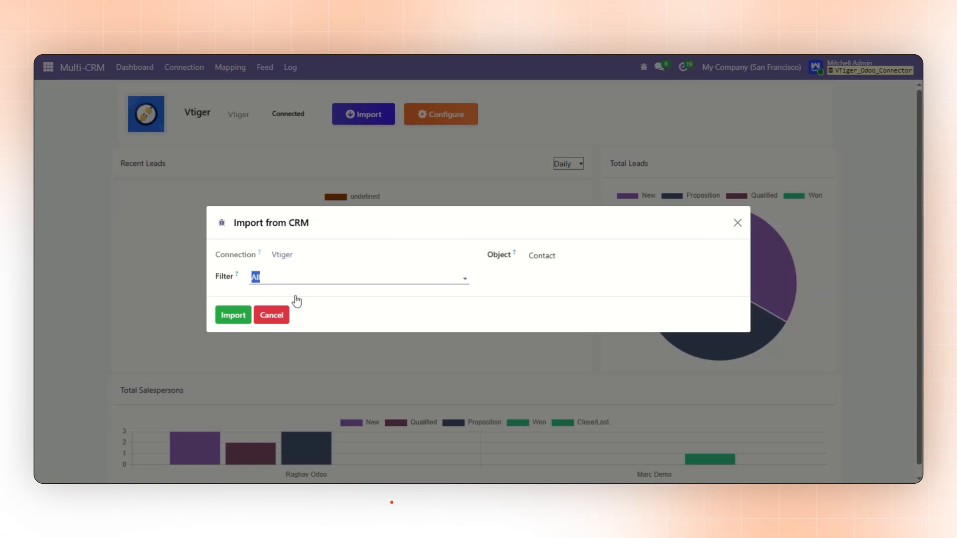
click(231, 317)
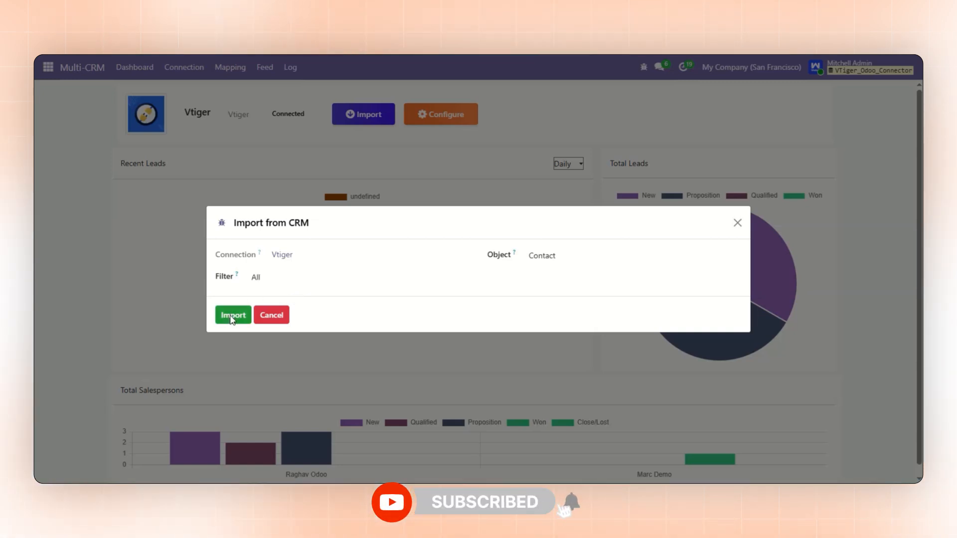
click(232, 316)
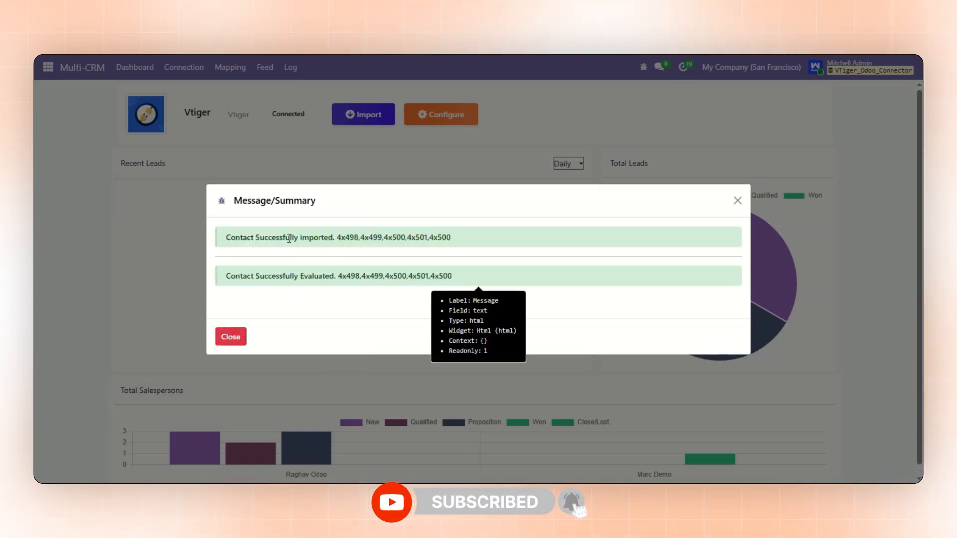
drag(289, 237, 453, 237)
drag(279, 276, 470, 293)
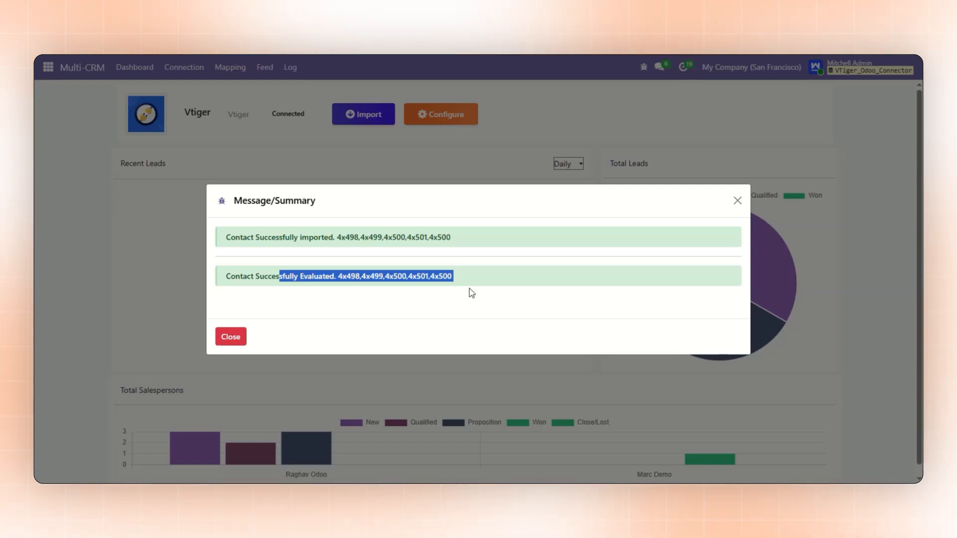
click(231, 337)
Turn off Auto Evaluate in the general configuration of the Vtiger connection
click(194, 72)
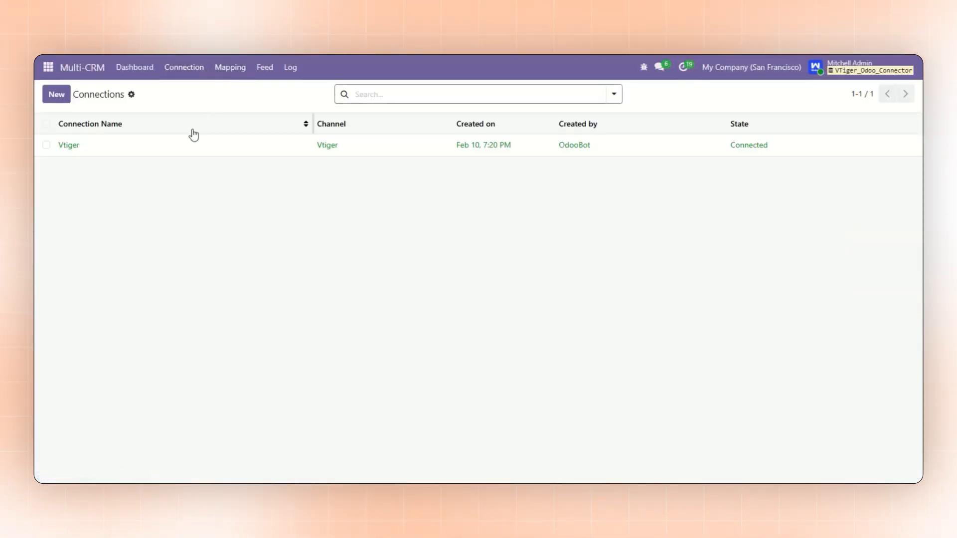
click(182, 148)
click(179, 255)
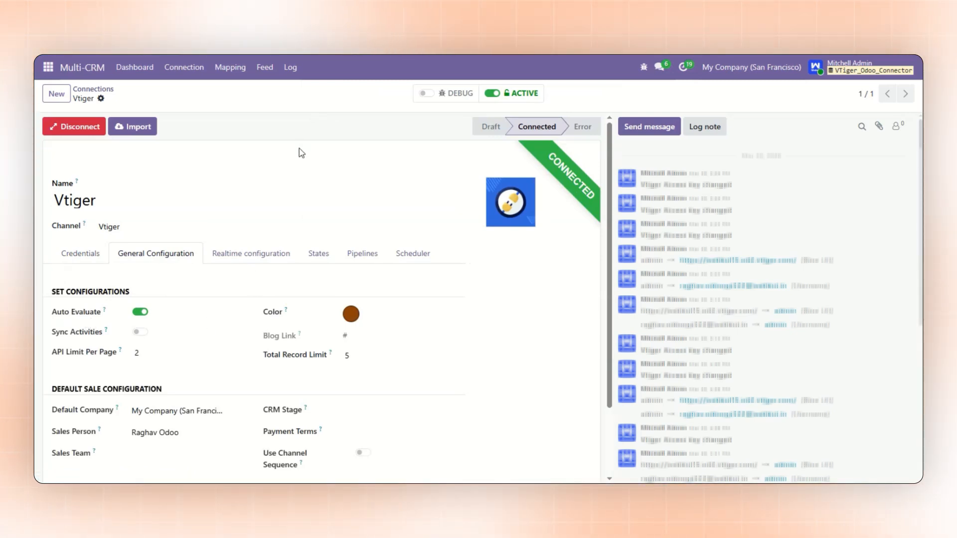
click(230, 67)
click(230, 112)
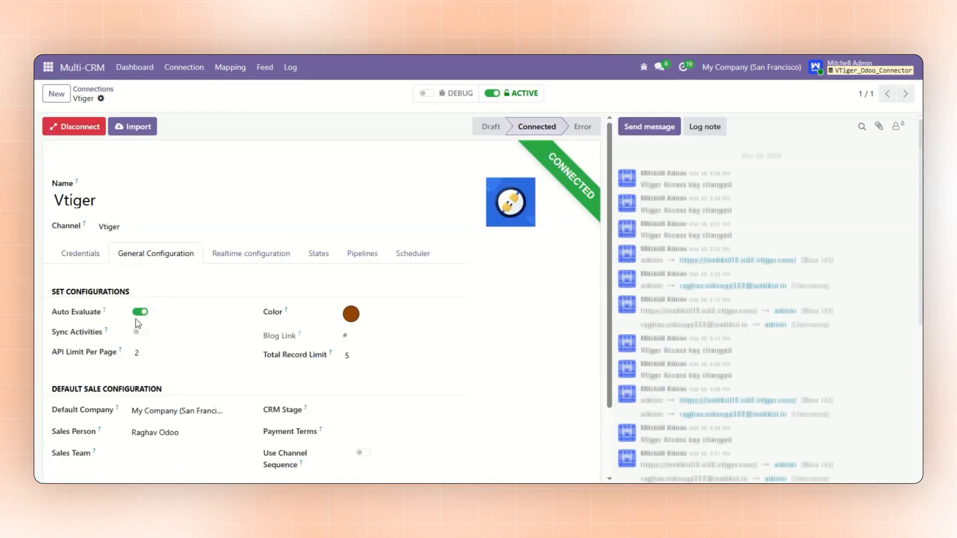
click(140, 312)
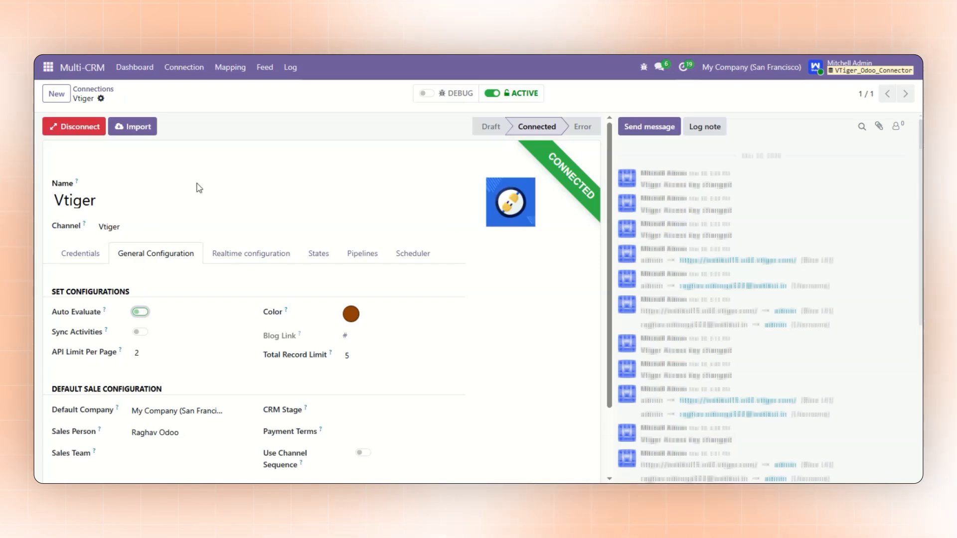
Import Product records from the Vtiger connection with the filter All and review the import summary
click(132, 126)
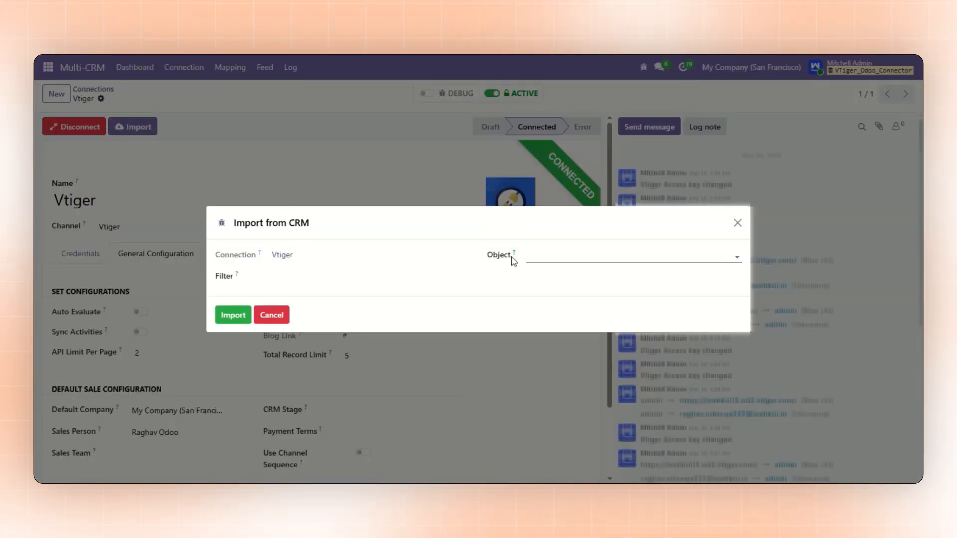
click(549, 257)
click(552, 320)
click(342, 277)
click(278, 299)
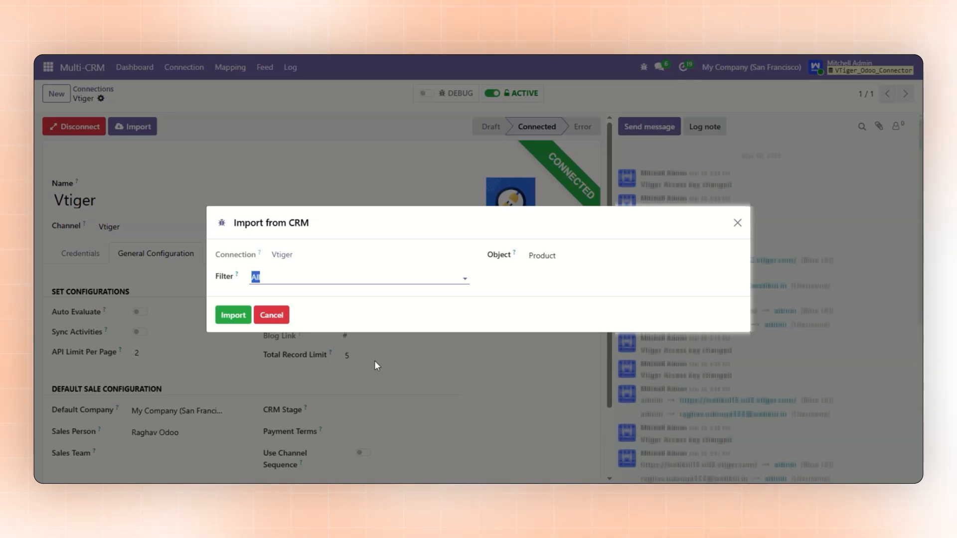
click(233, 319)
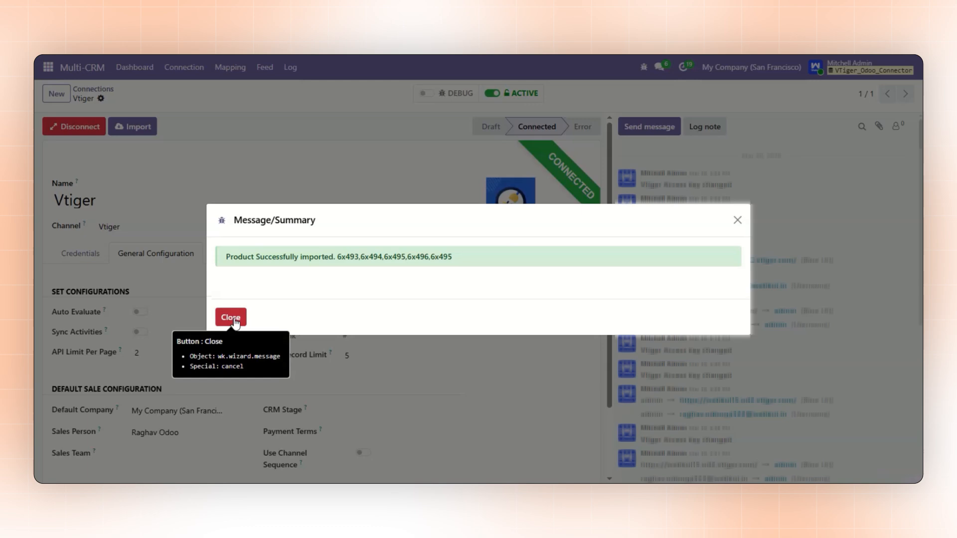
drag(282, 255, 401, 259)
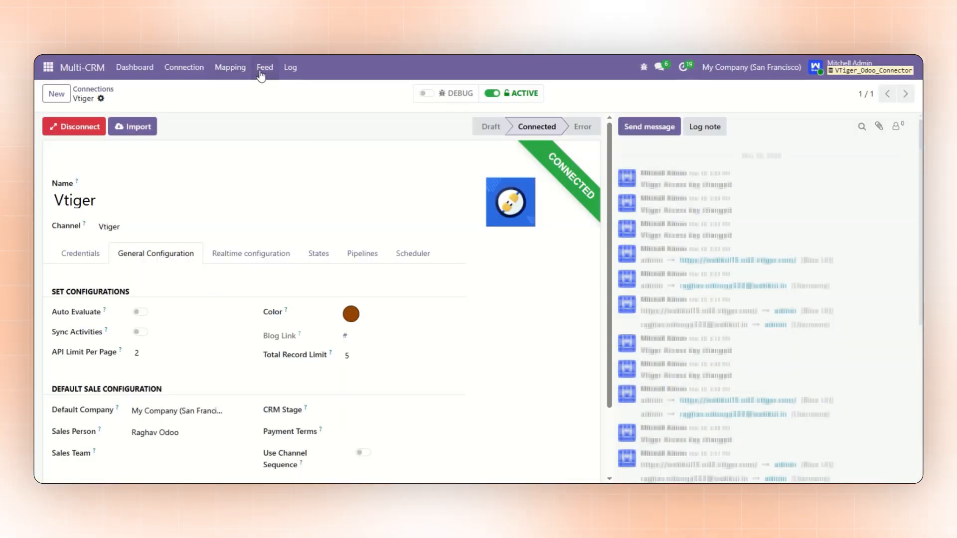
Evaluate the draft product feeds Testing Product, Keyboard, HP Desktop and Customizable Desk with store IDs 6x493 to 6x496, and close the summary
click(259, 71)
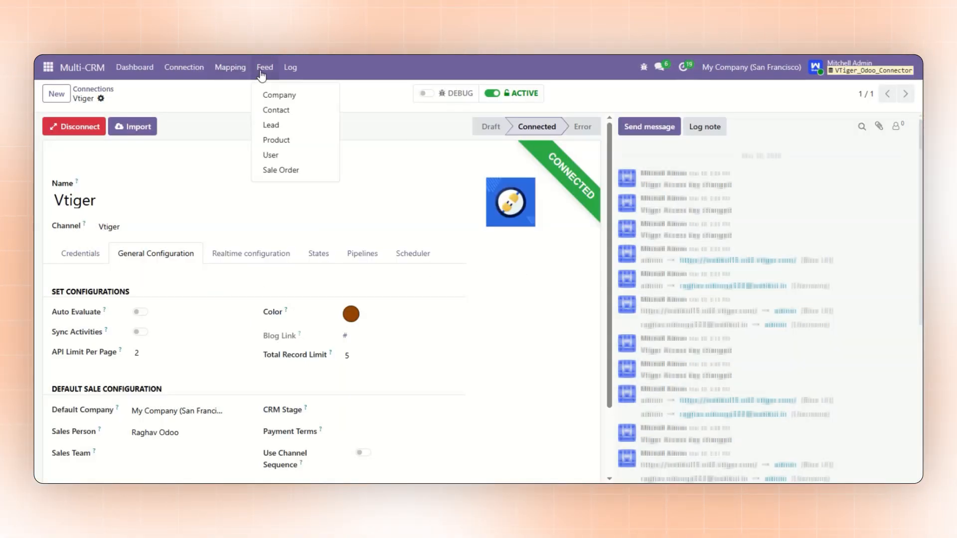
click(270, 141)
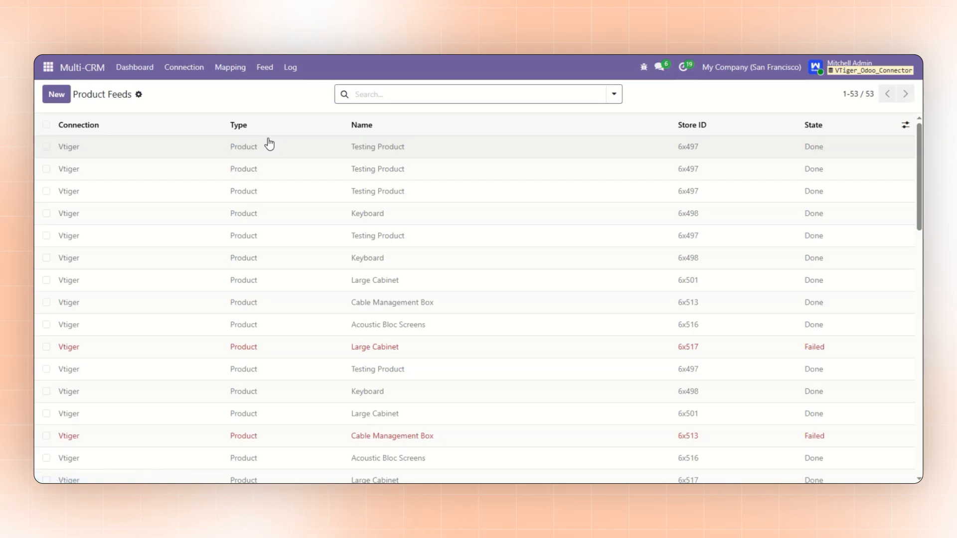
scroll(245, 224, down, 10)
scroll(246, 224, down, 4)
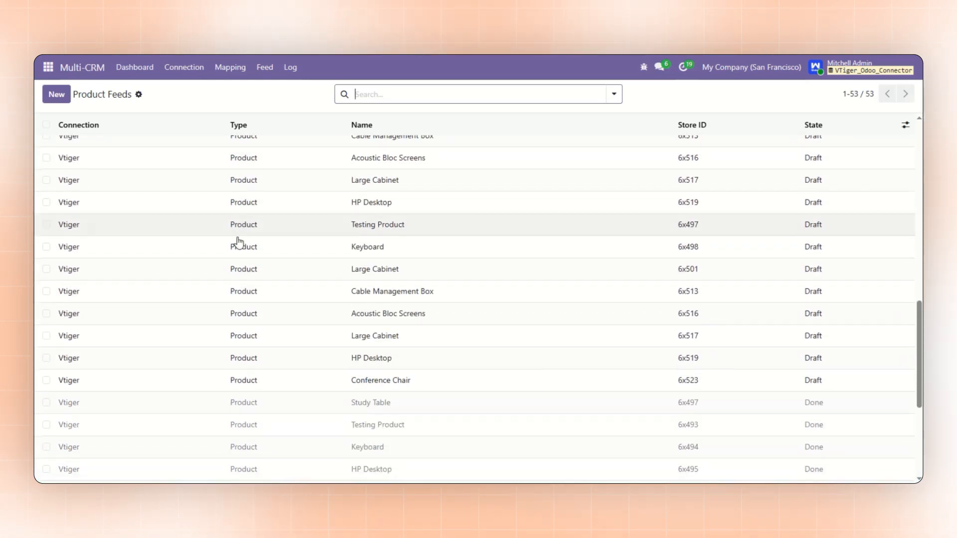
scroll(152, 344, down, 5)
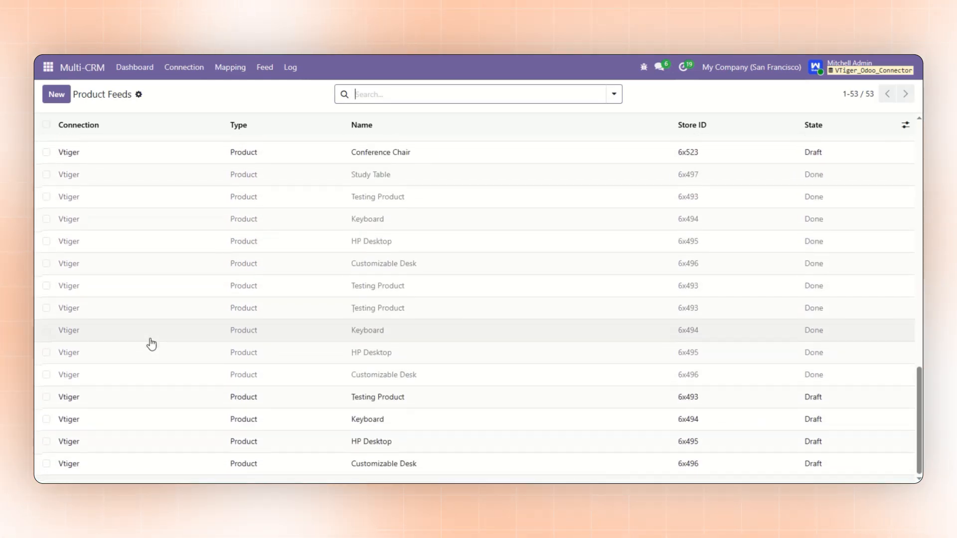
click(46, 397)
click(47, 419)
click(46, 442)
click(46, 463)
click(510, 93)
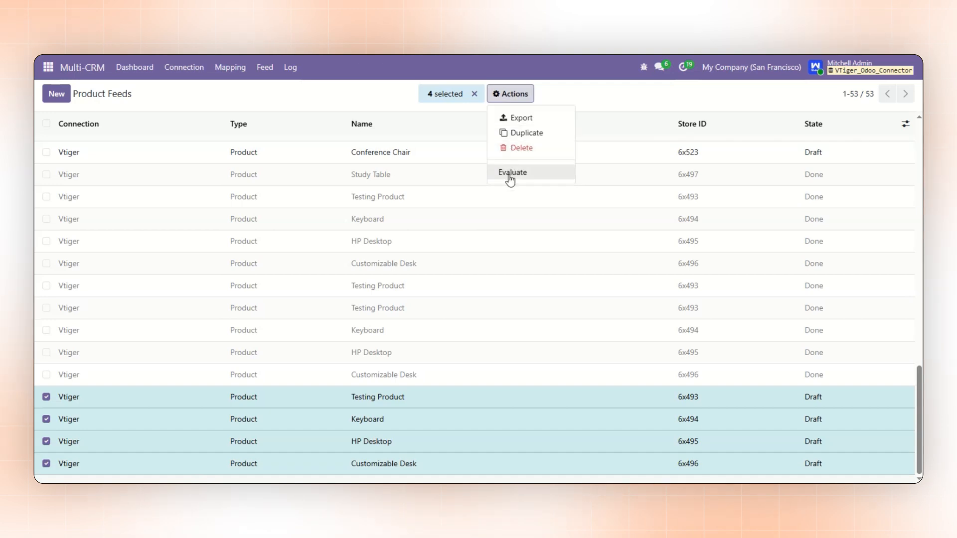
click(511, 172)
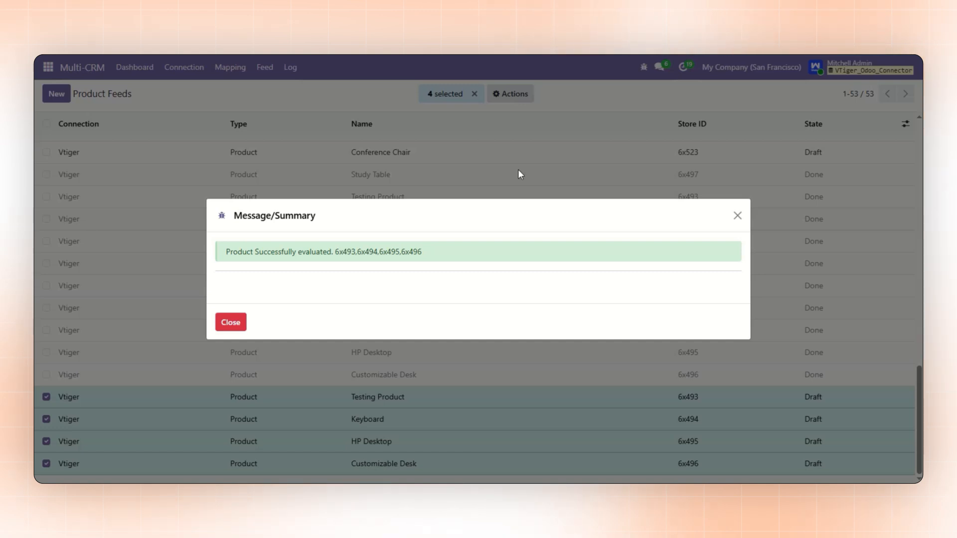
click(230, 322)
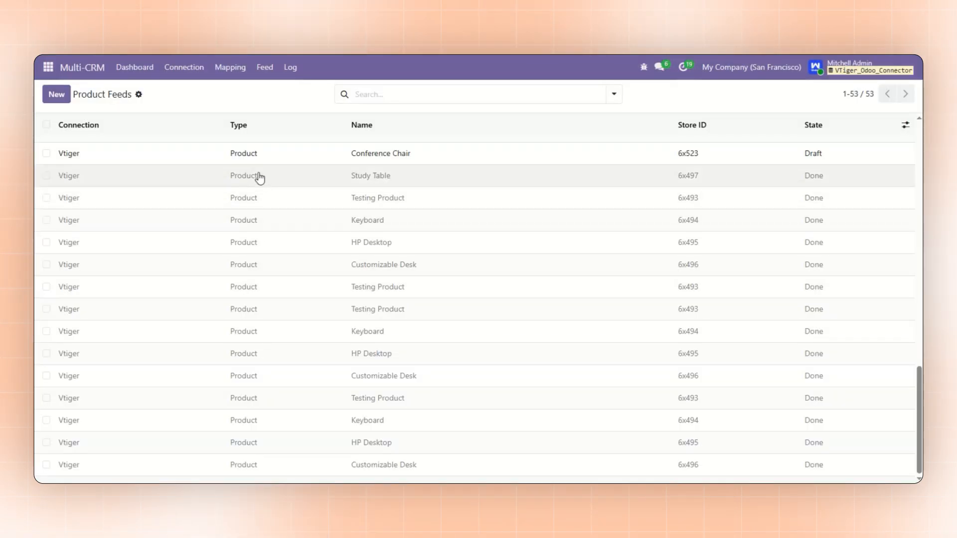
Open the product mappings and review the Vtiger store IDs with their Odoo records
click(239, 71)
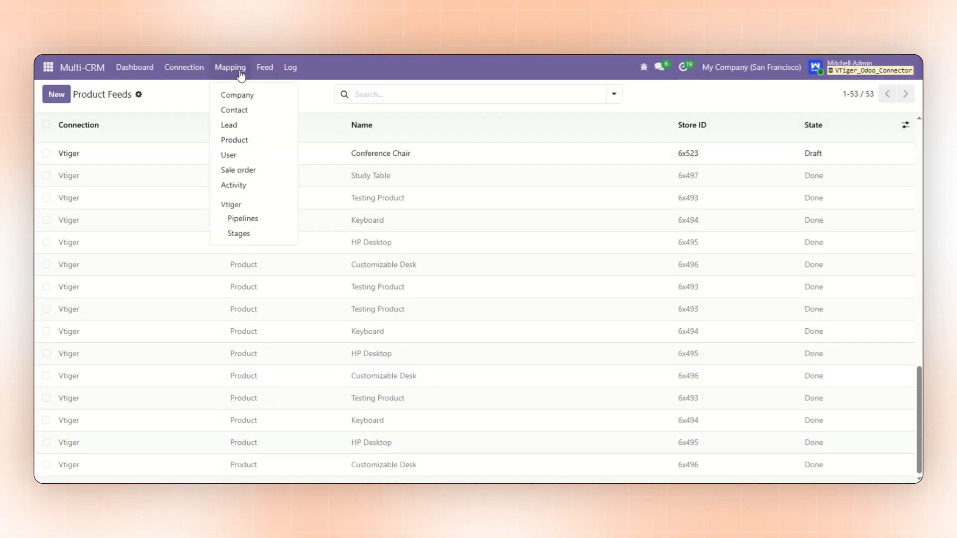
click(238, 140)
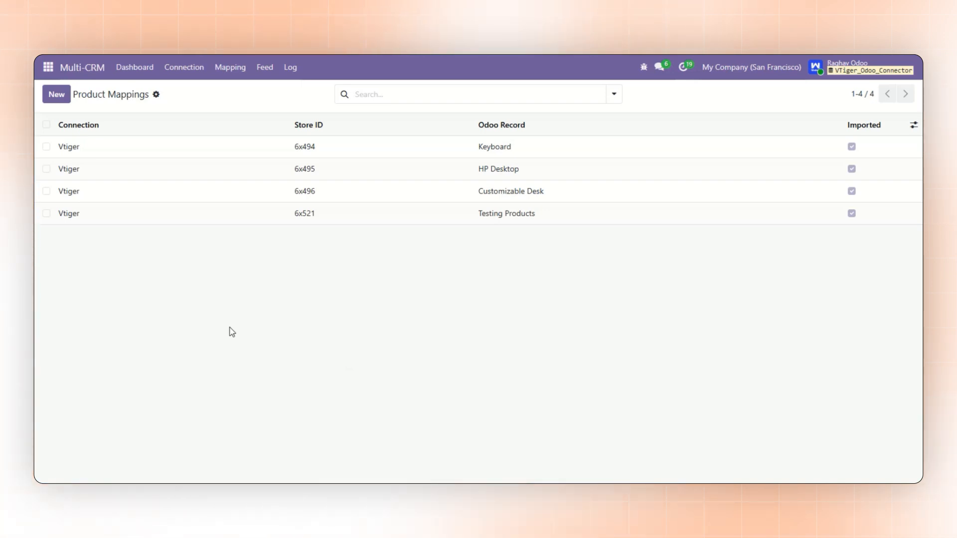
Switch to the Sales app and open the Keyboard product priced at $9,000.00 from the product list
click(47, 67)
click(89, 172)
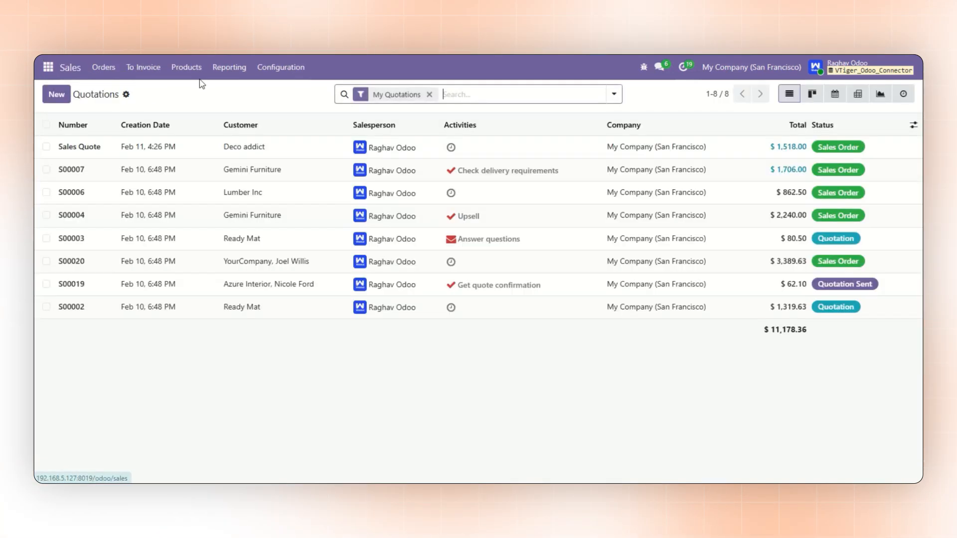
click(188, 70)
click(193, 94)
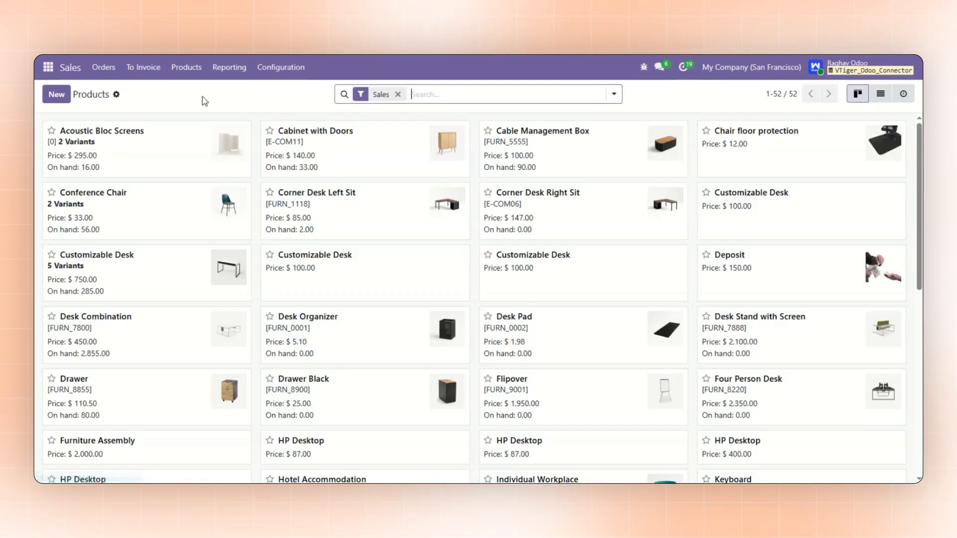
scroll(295, 280, down, 5)
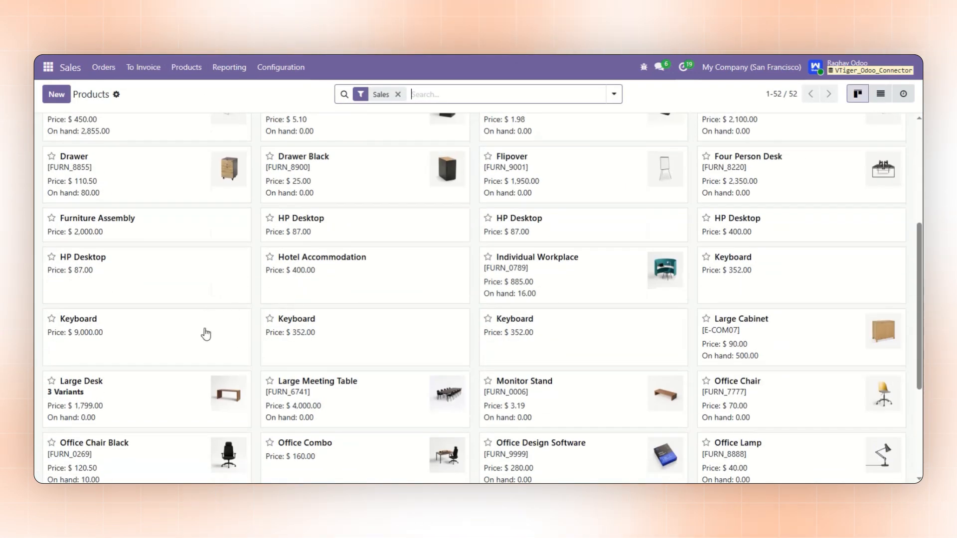
click(205, 331)
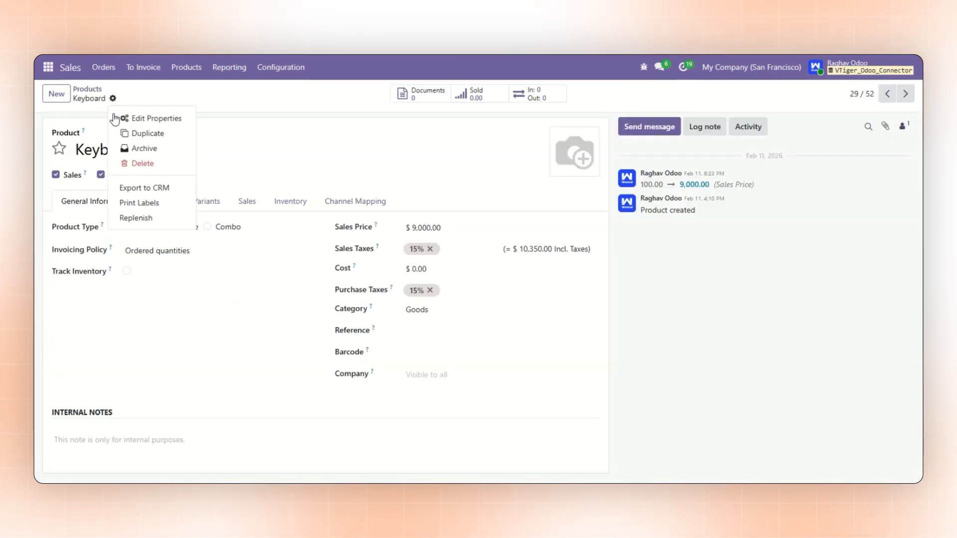
Export the Keyboard product to CRM through the Vtiger connection with the operation Export, and close the summary
click(143, 188)
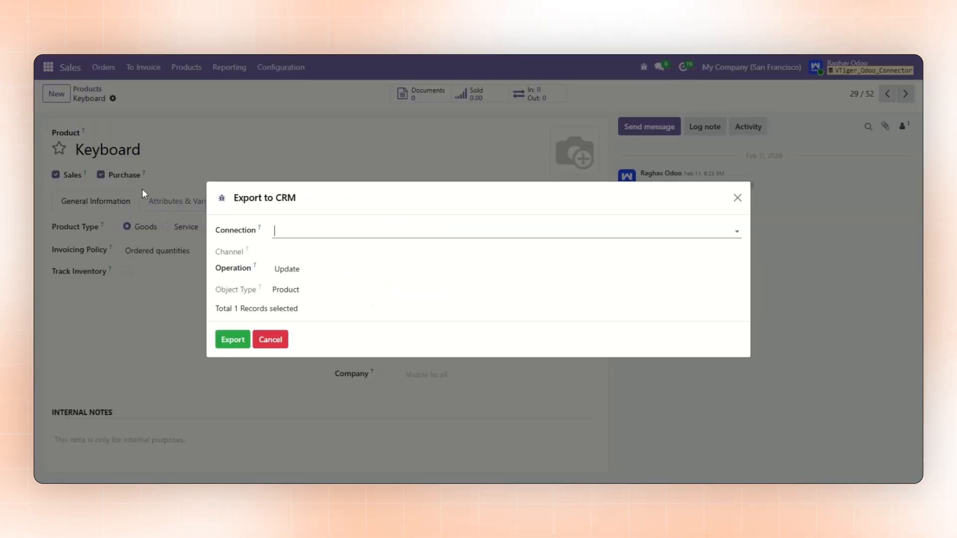
click(301, 232)
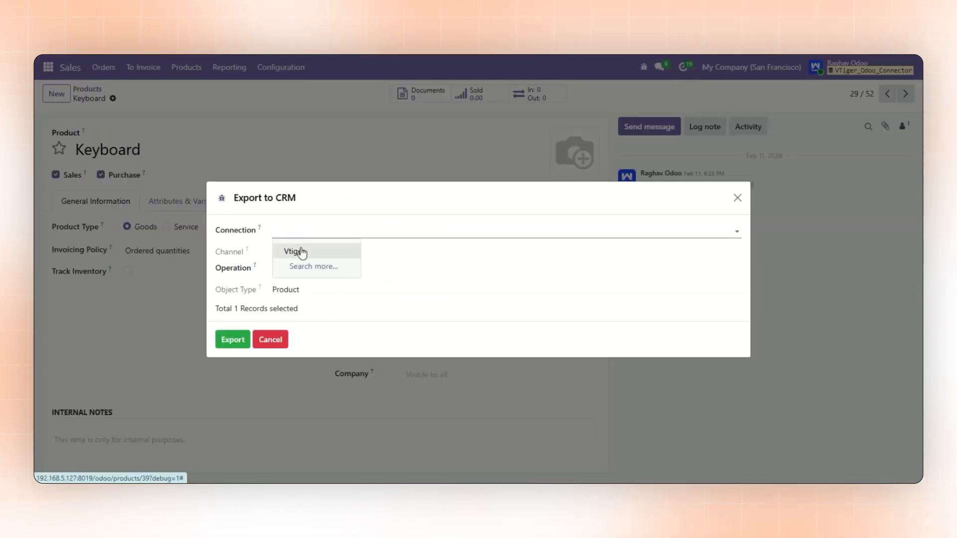
click(302, 253)
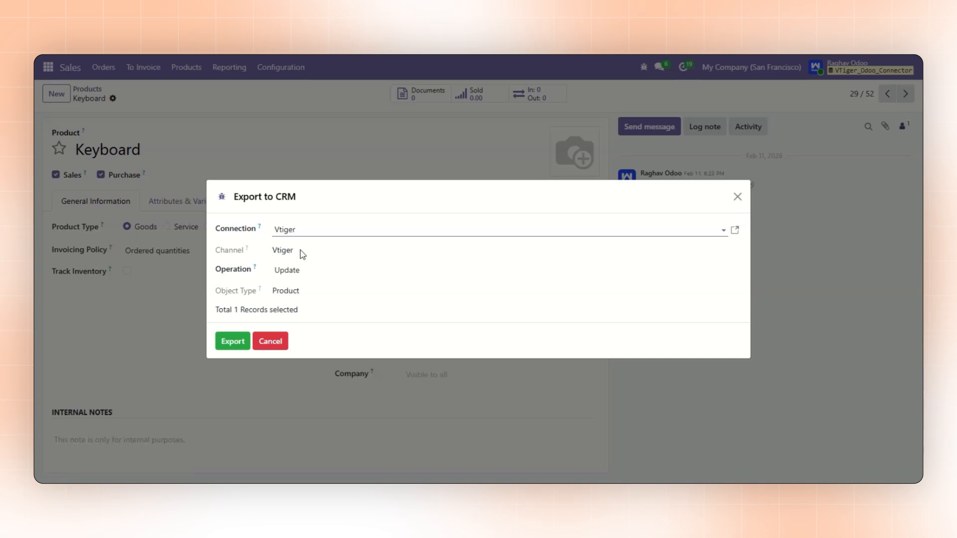
click(284, 272)
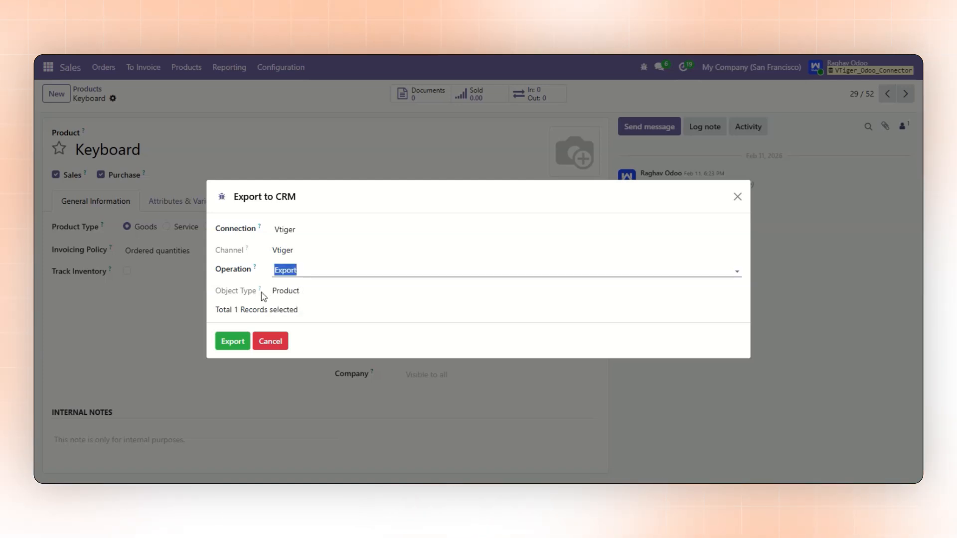
click(232, 342)
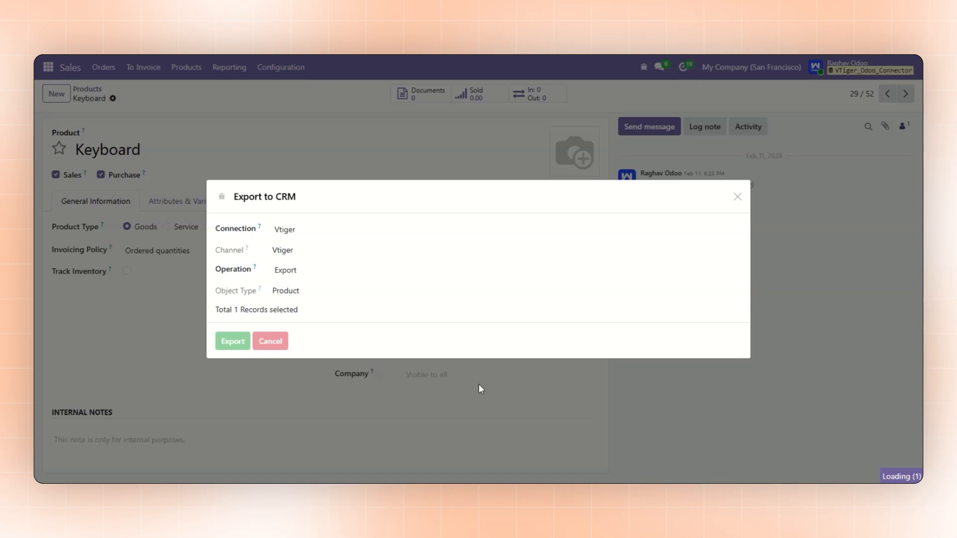
drag(268, 256, 345, 258)
click(243, 320)
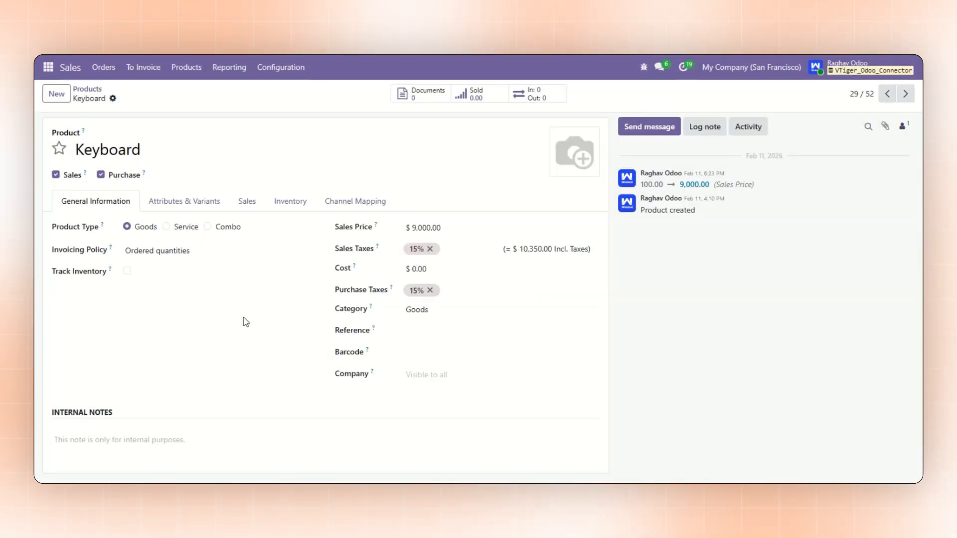
Open the Keyboard mapping with store ID 6x528 in Multi-CRM and examine the linked product's channel mapping
click(48, 67)
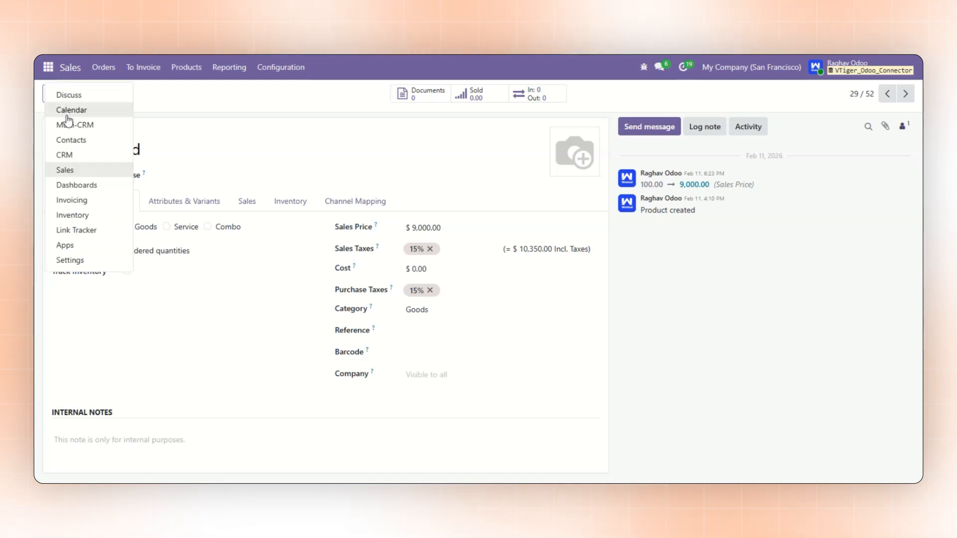
click(75, 125)
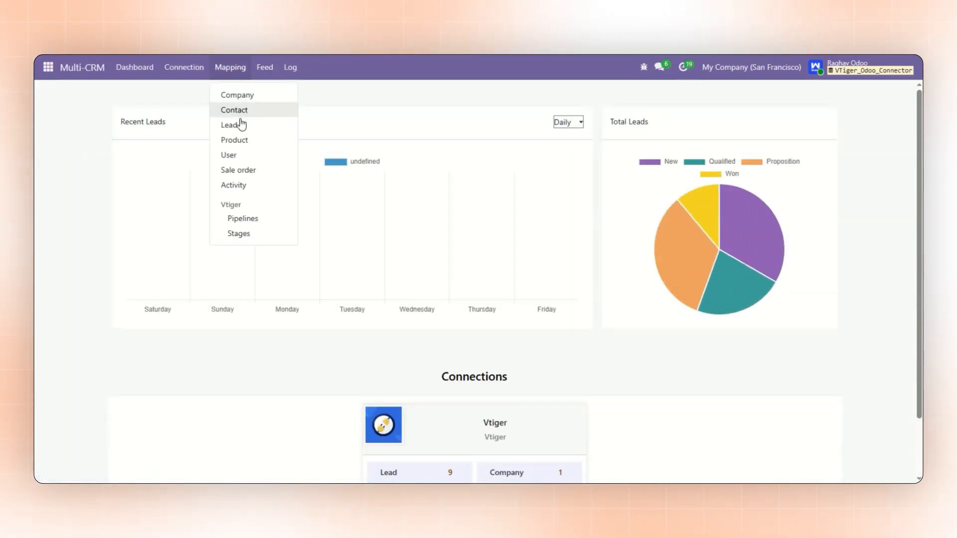
click(241, 141)
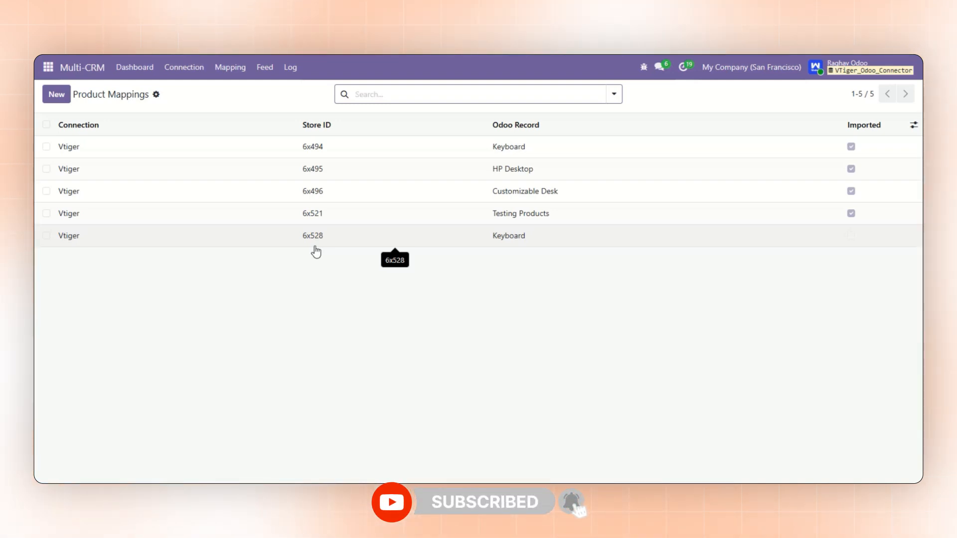
click(329, 237)
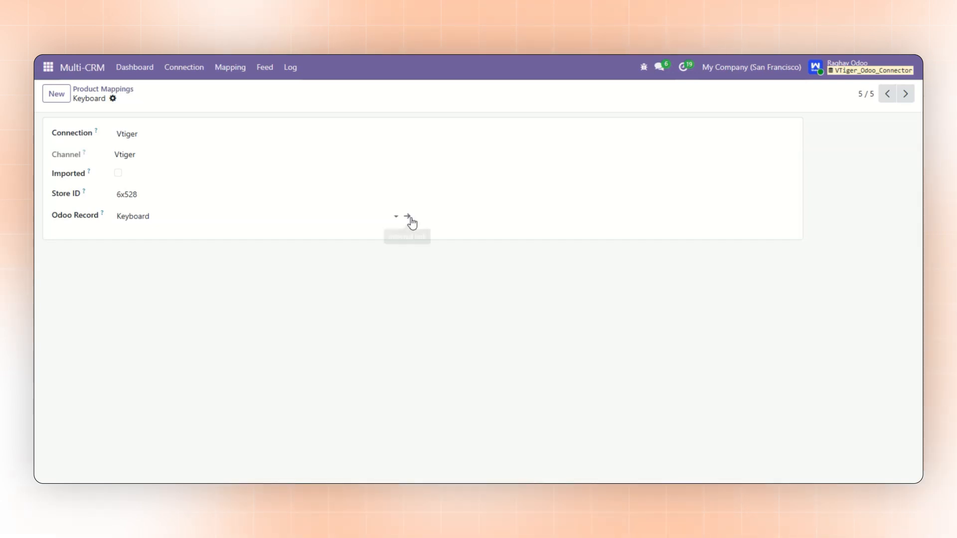
click(413, 219)
click(352, 203)
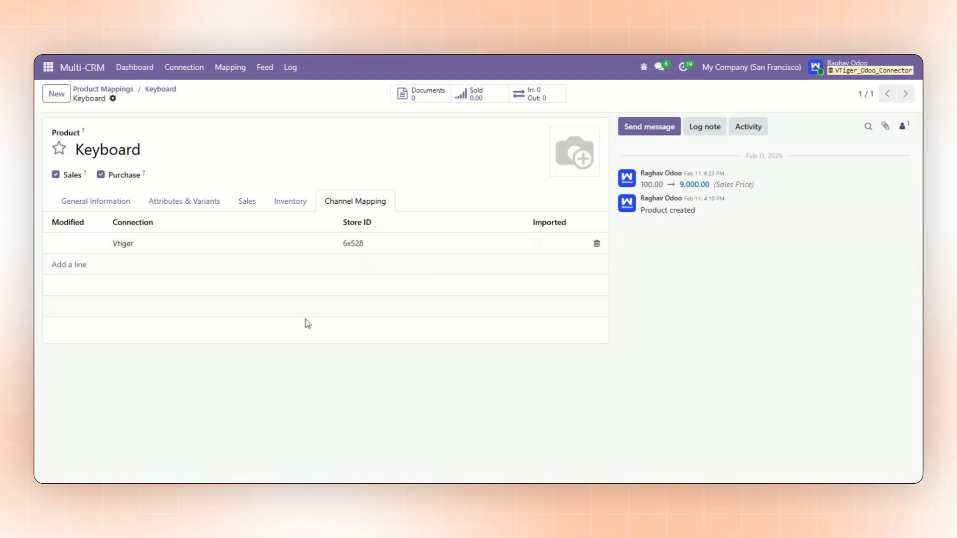
Rename the Keyboard product to Wireless Keyboard and save it
click(116, 202)
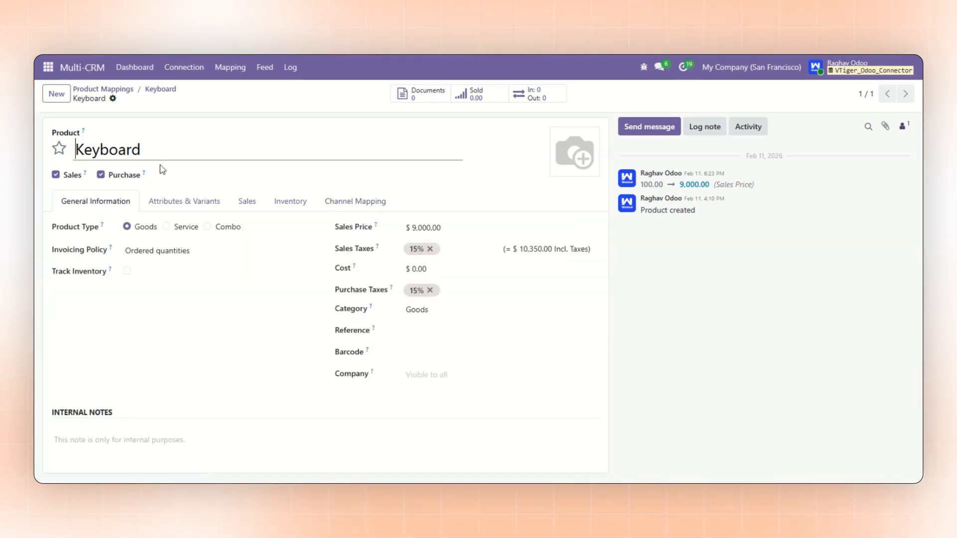
text(Wireless)
key(BackSpace)
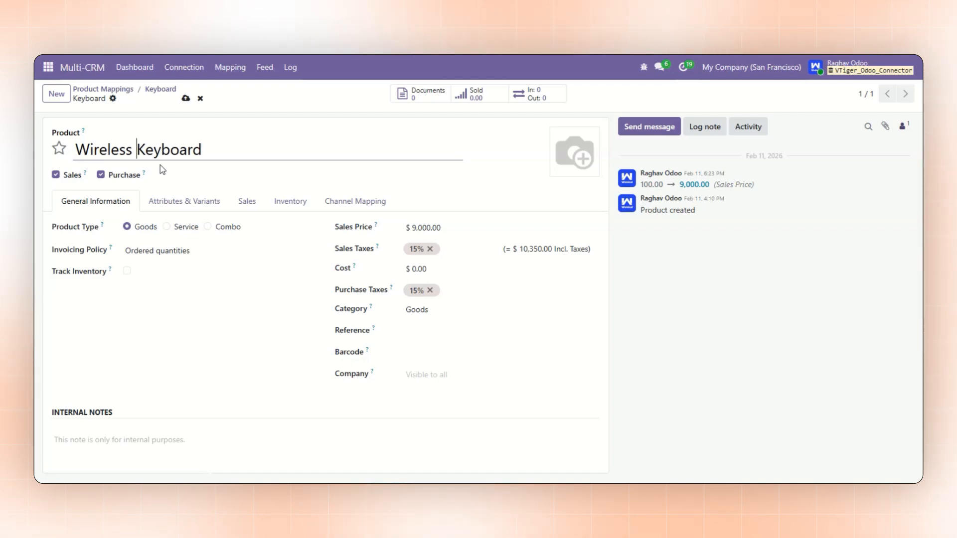
click(186, 101)
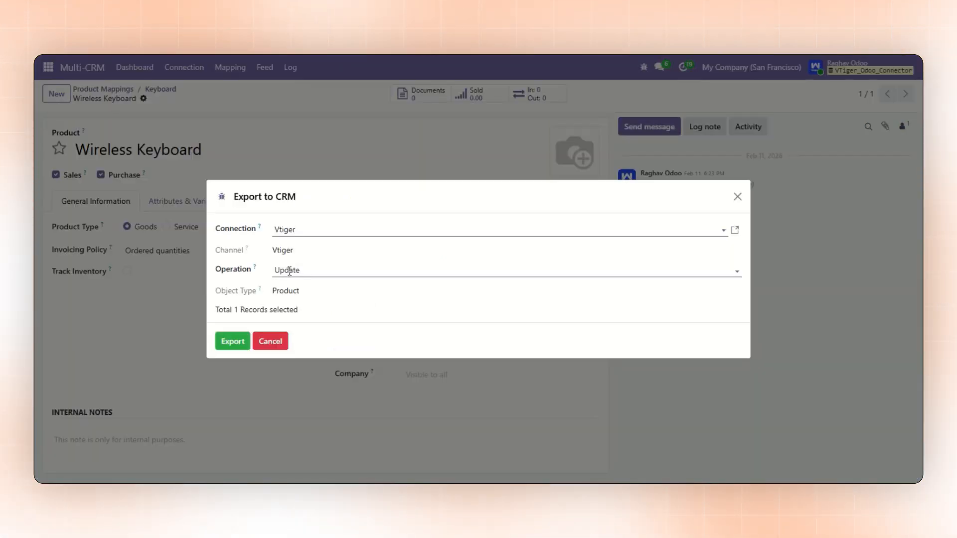
Export the Wireless Keyboard product to the Vtiger connection with the operation Update
click(235, 352)
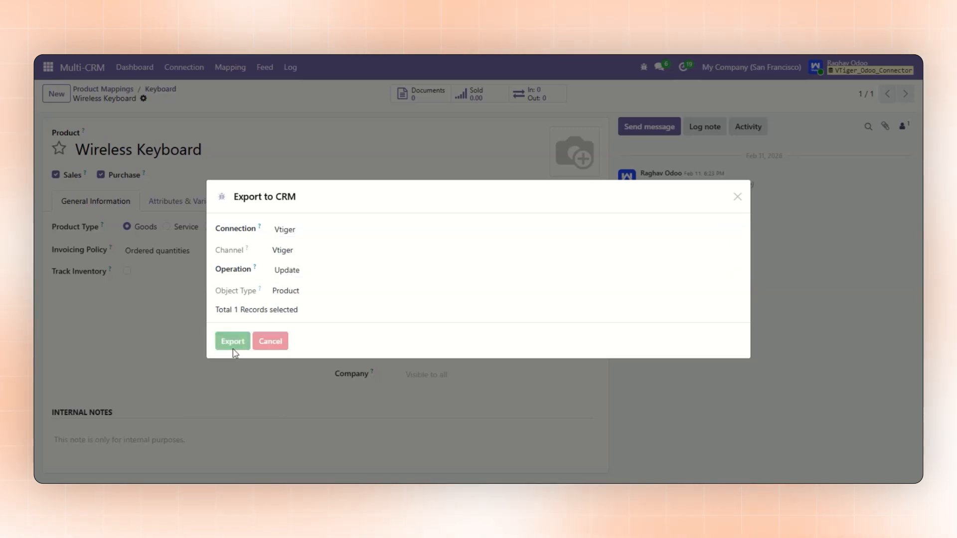